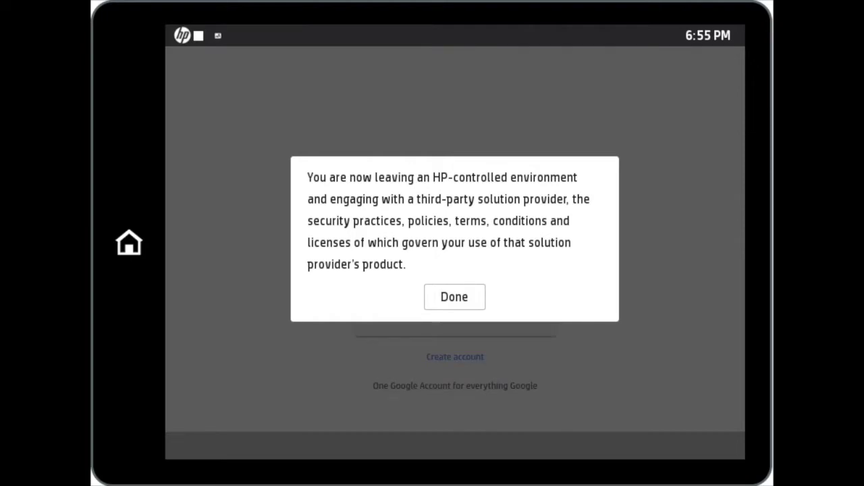
# Dismiss the third-party provider notice with Done to reach the Google account sign-in page.
pyautogui.click(455, 297)
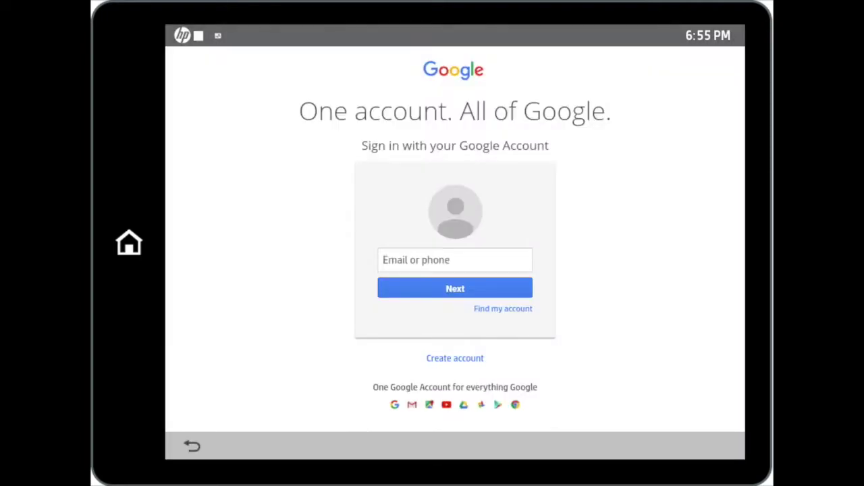
# Sign in to Google with the demo account's e-mail and pasted password.
pyautogui.click(455, 260)
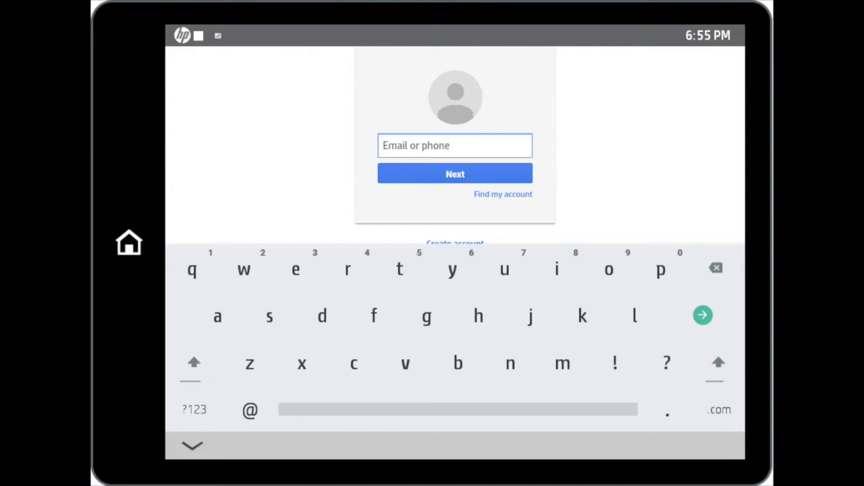
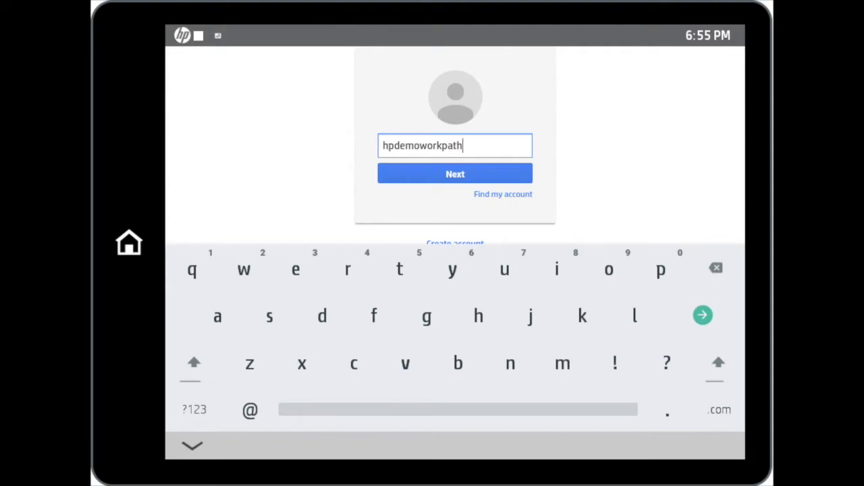
pyautogui.click(455, 174)
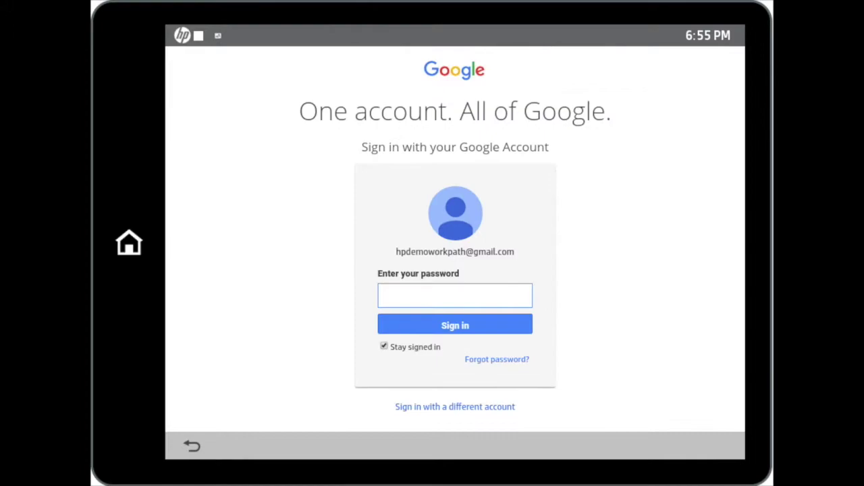
pyautogui.hotkey('ctrl', 'v')
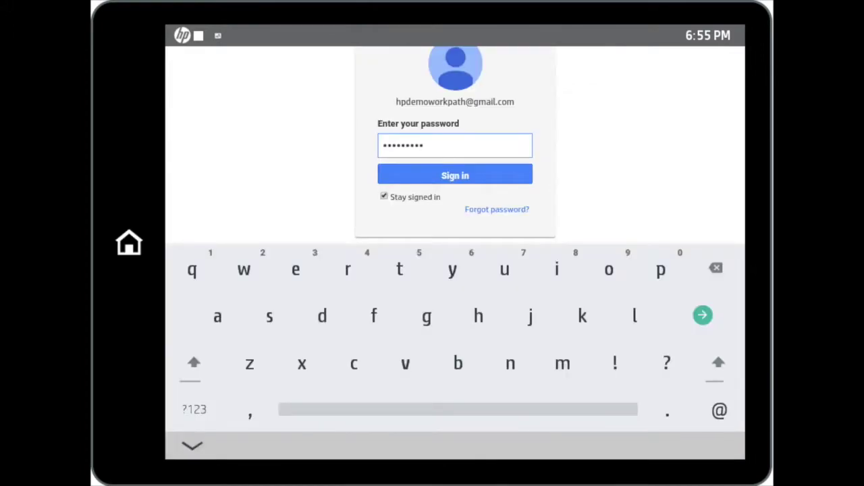
pyautogui.click(455, 175)
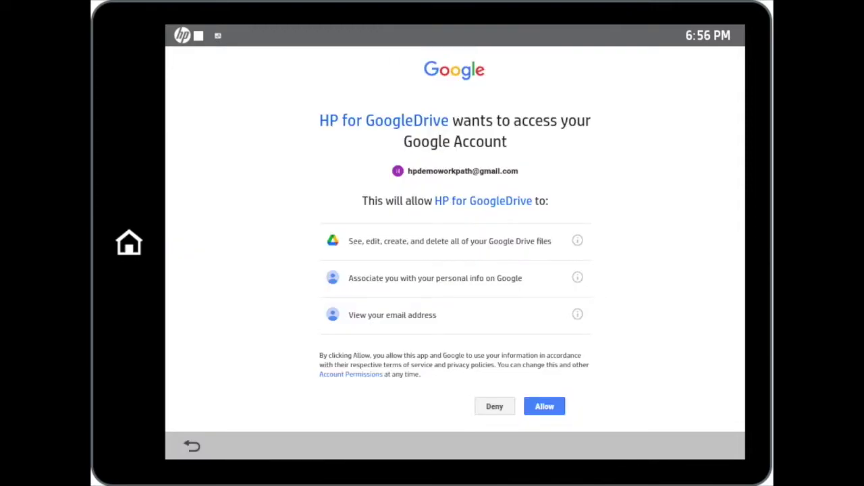
# Allow HP for GoogleDrive access to the Google account.
pyautogui.click(545, 406)
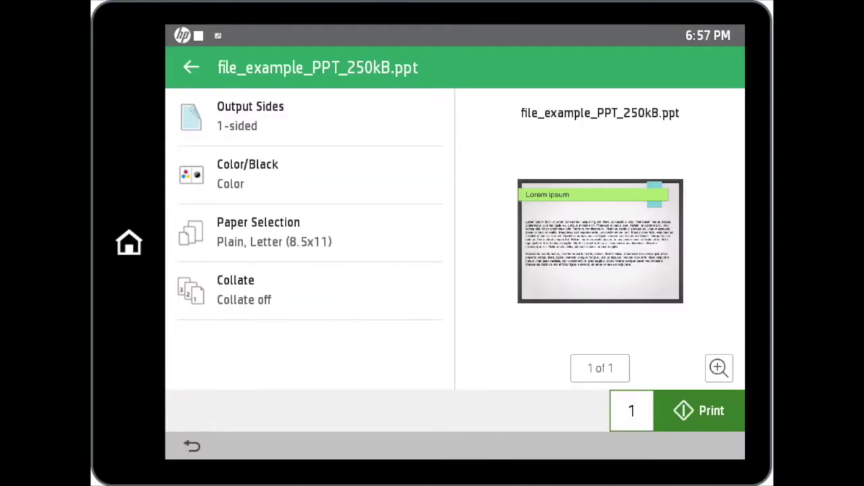
# Enlarge the slide preview, zoom out to the whole slide, then exit the preview.
pyautogui.click(719, 368)
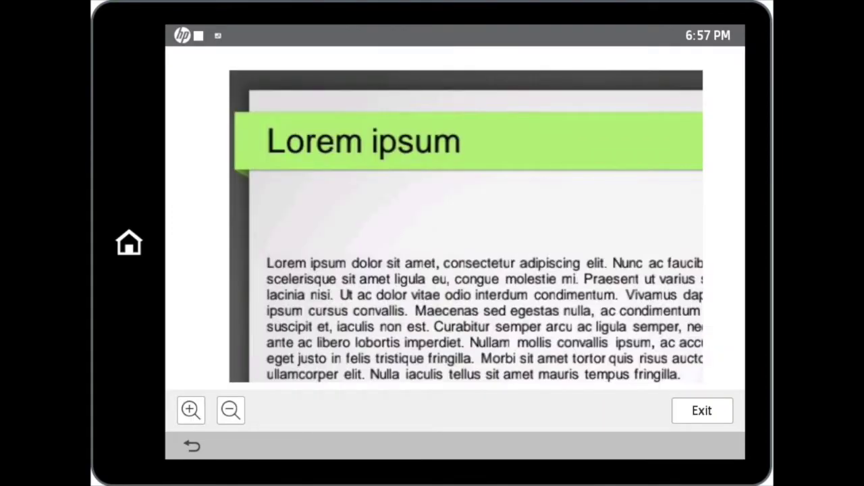
pyautogui.click(231, 410)
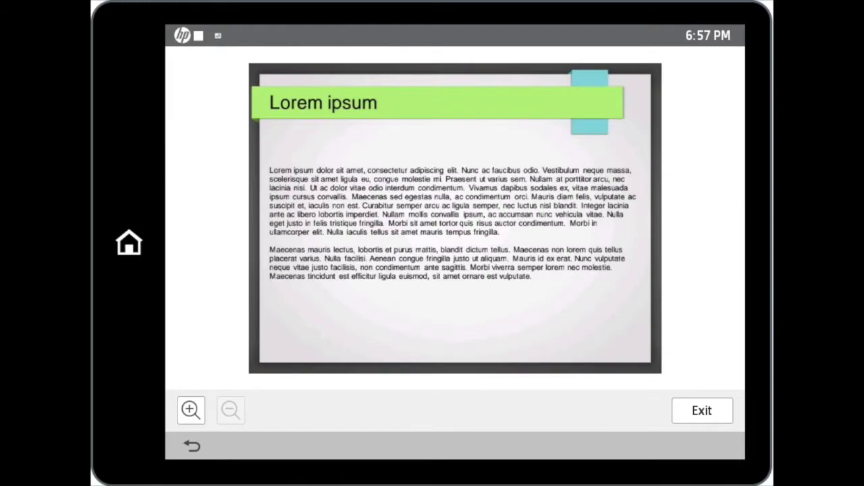
pyautogui.click(701, 411)
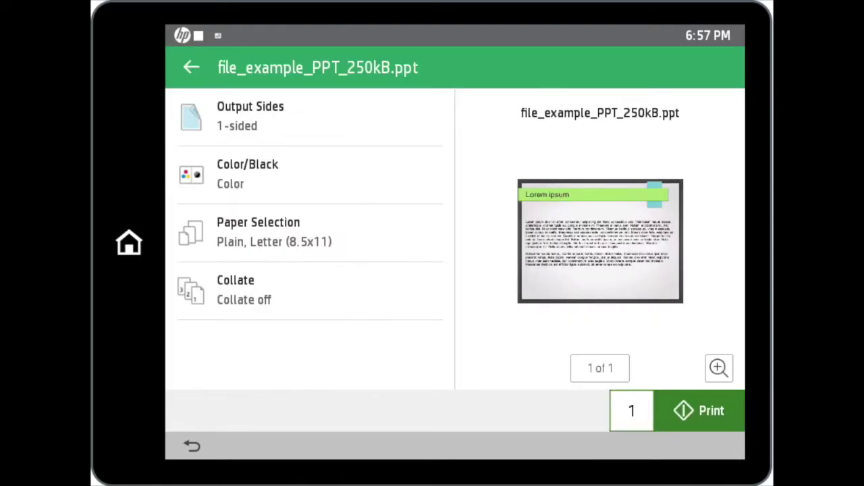
# Review Output Sides, Color/Black, Paper Selection and Collate, then print the presentation.
pyautogui.click(310, 116)
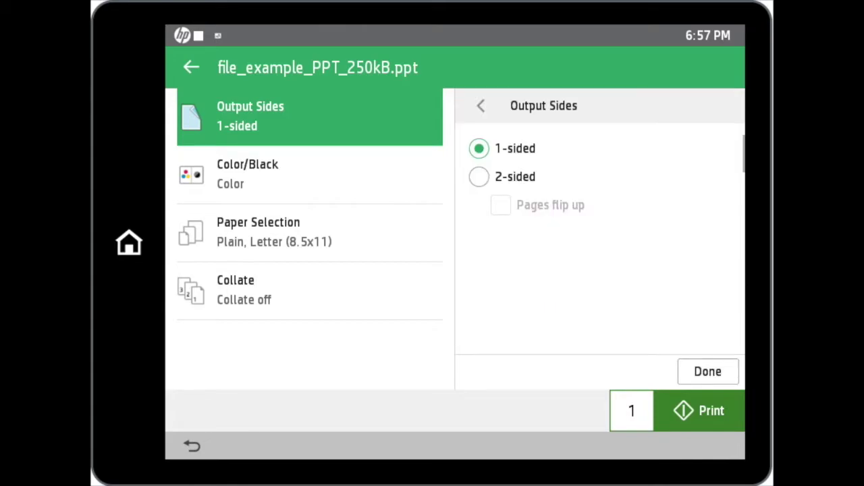
pyautogui.click(310, 174)
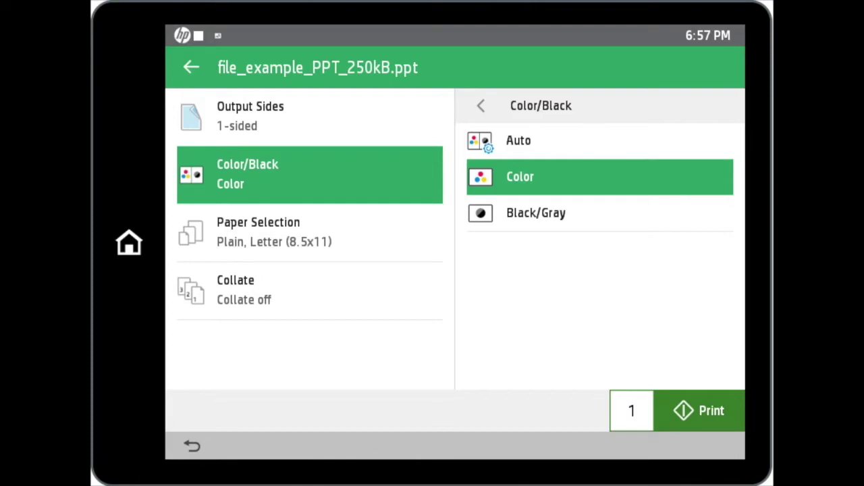
pyautogui.click(309, 232)
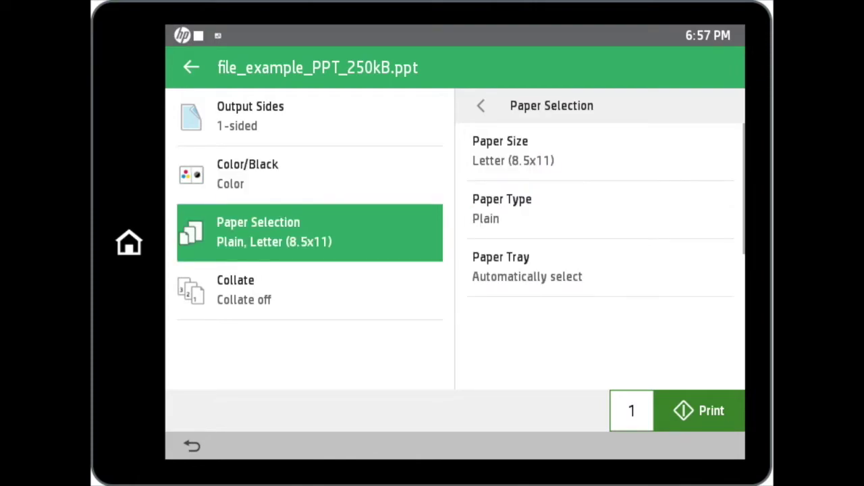
pyautogui.click(310, 290)
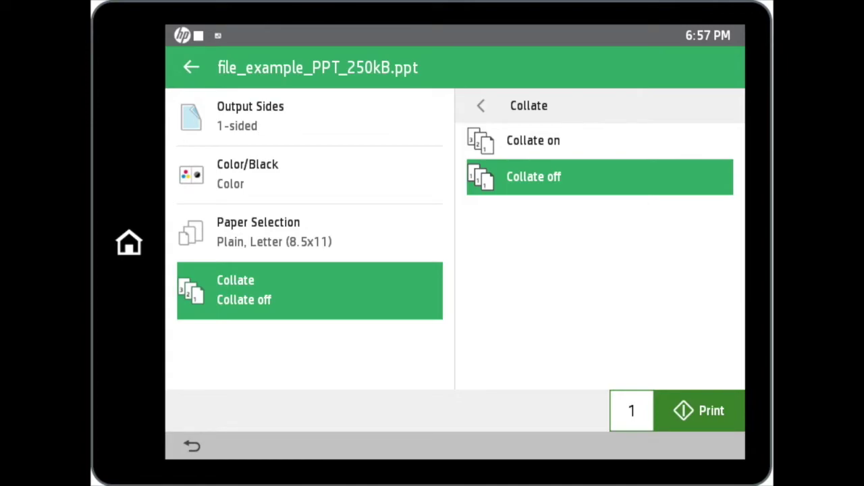
pyautogui.click(699, 410)
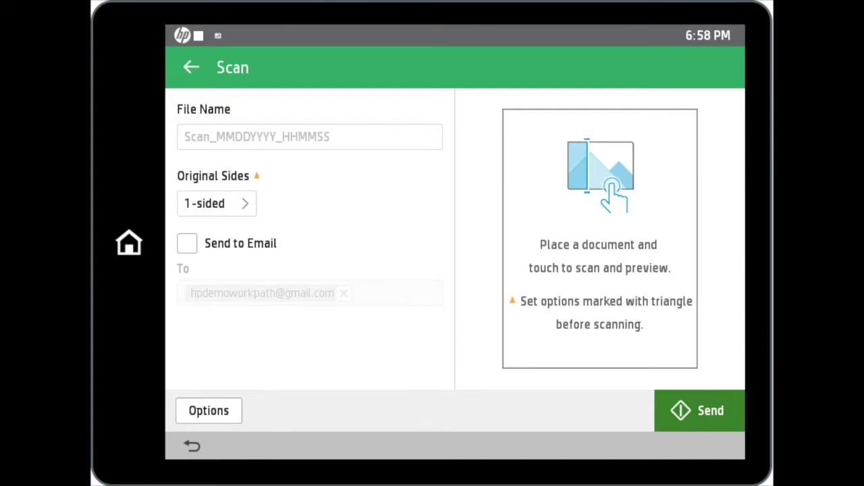
# Choose 1-sided Original Sides and leave Send to Email switched off.
pyautogui.click(216, 203)
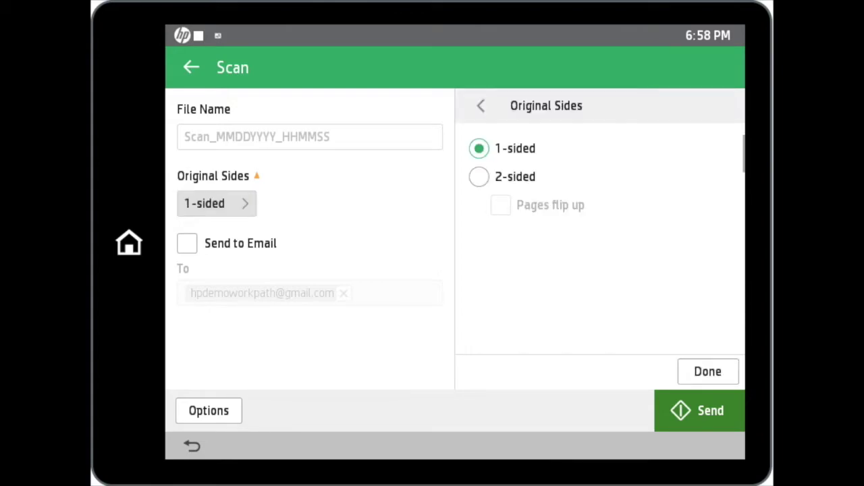
pyautogui.click(187, 243)
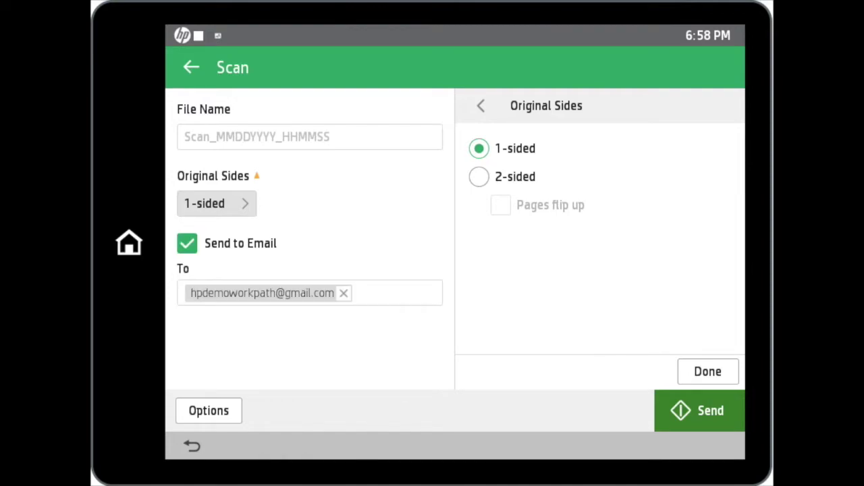
pyautogui.click(187, 243)
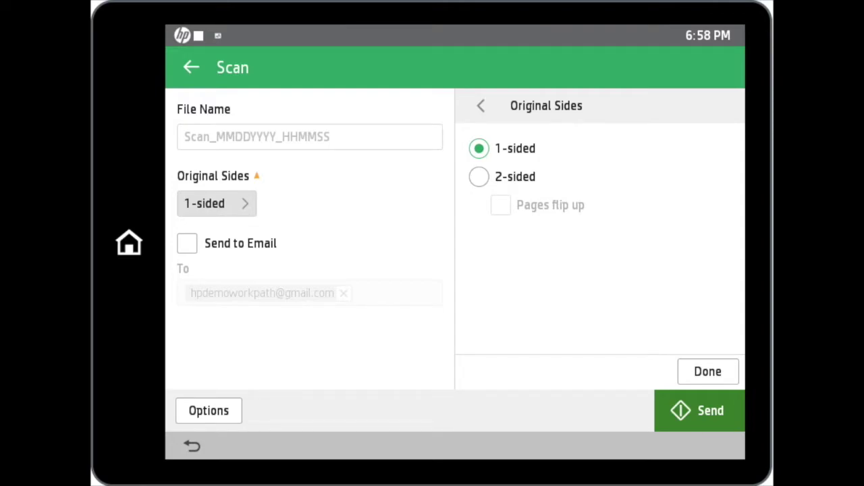
# Expand the scan options and review File Type/Resolution, Original Sides, Color/Black and Original Size.
pyautogui.click(209, 411)
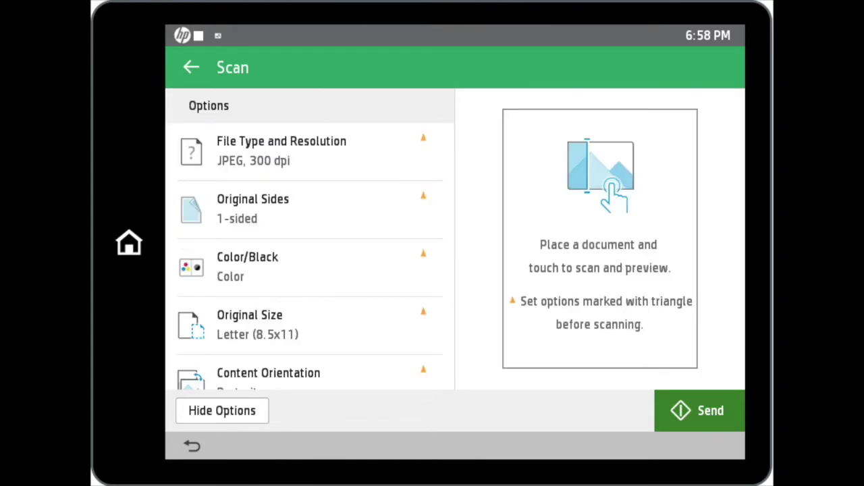
pyautogui.click(282, 151)
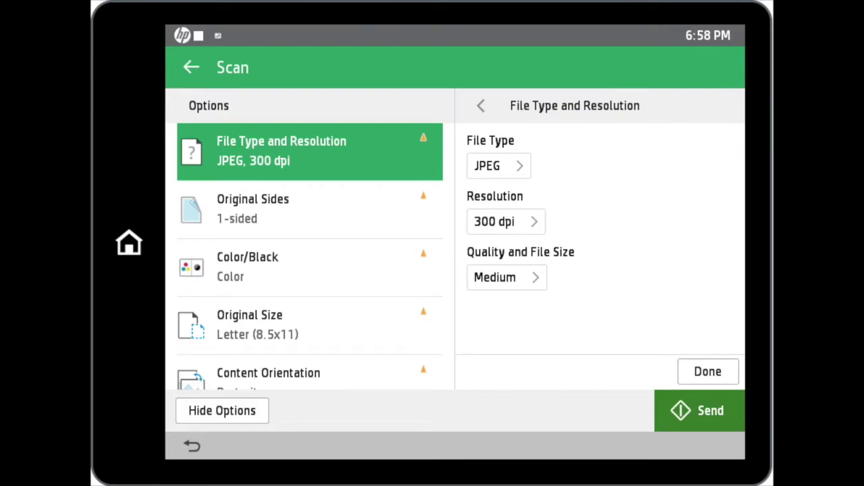
pyautogui.click(253, 209)
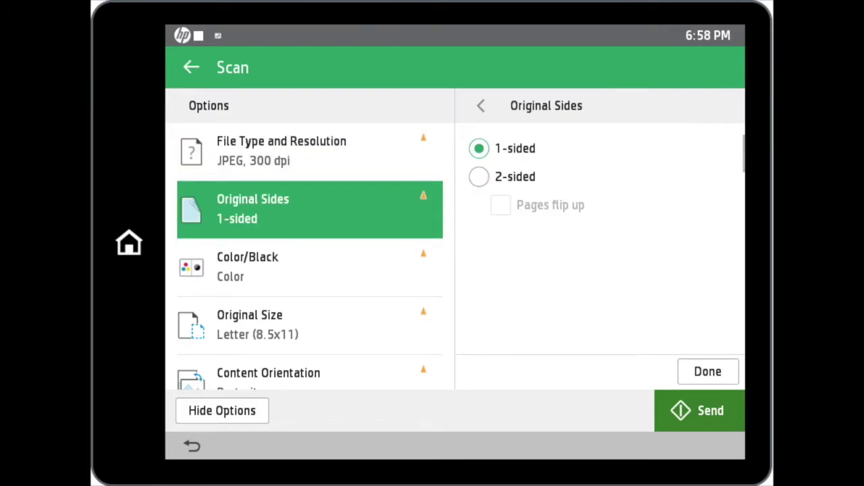
pyautogui.click(248, 267)
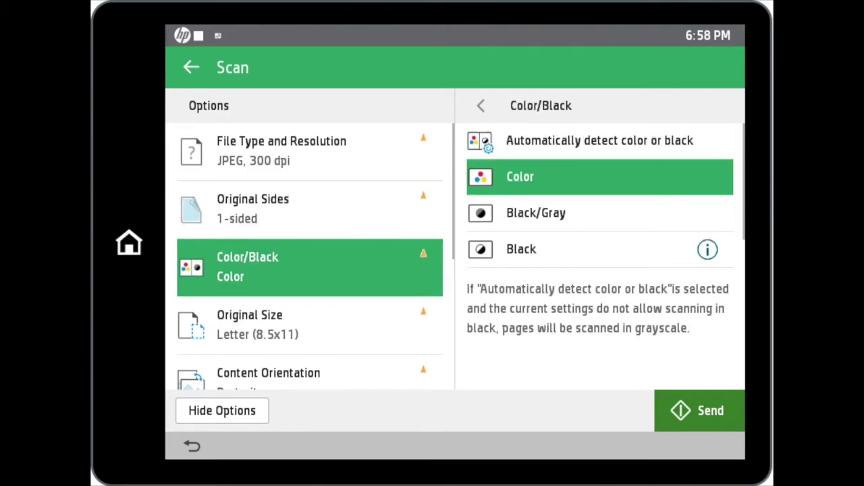
pyautogui.click(257, 325)
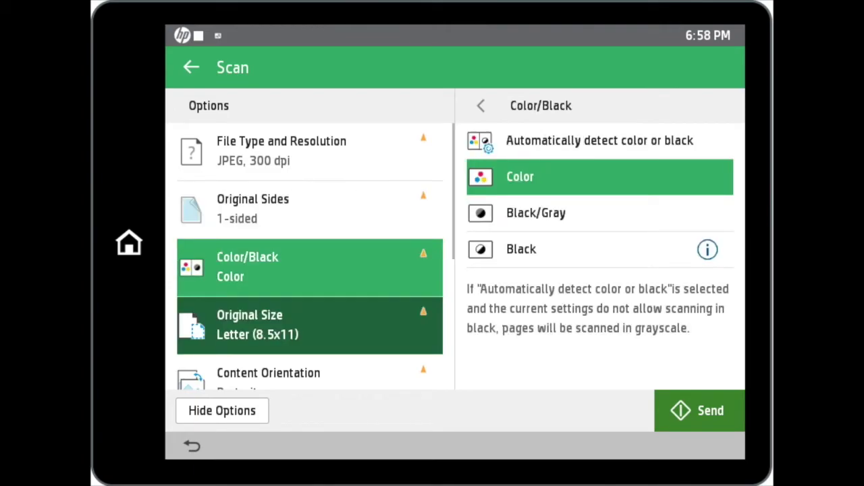
# Review Content Orientation, Image Adjustment, Optimize Text/Picture, Cropping and Blank Page Suppression, then hide the options.
pyautogui.scroll(-5, 311, 257)
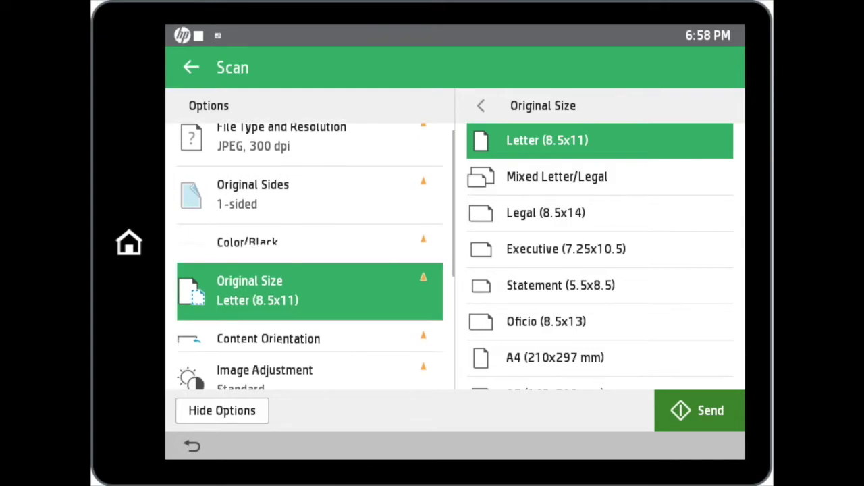
pyautogui.click(270, 145)
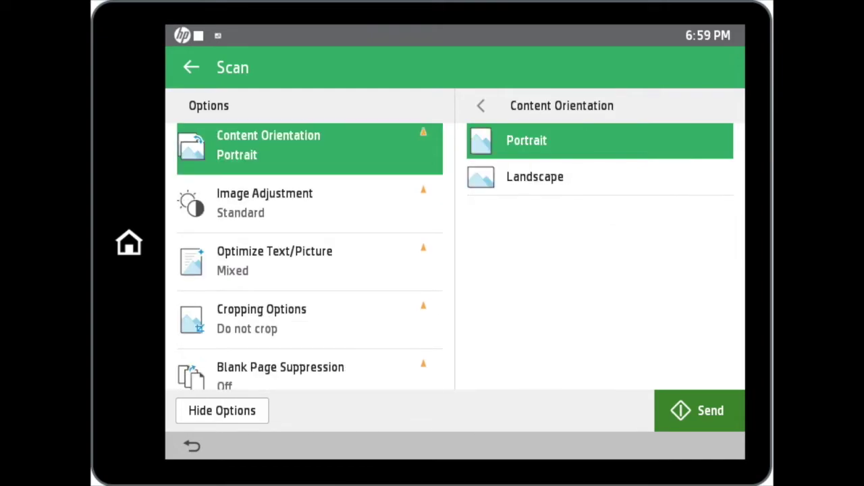
pyautogui.click(270, 202)
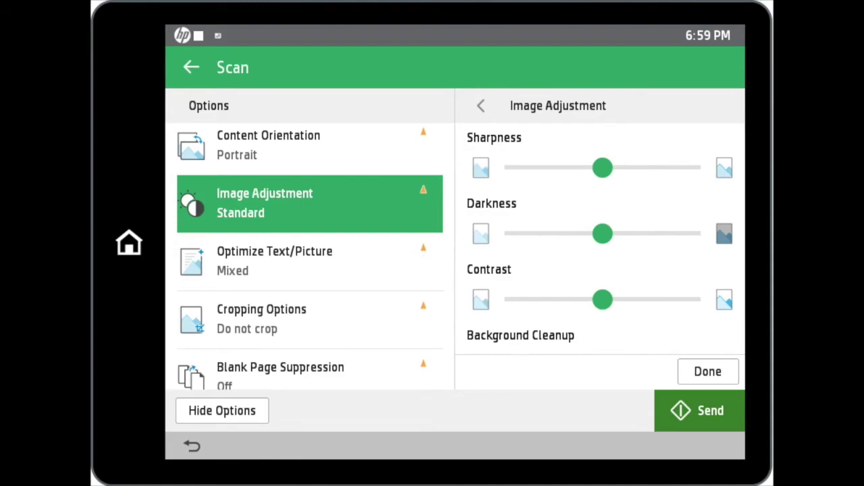
pyautogui.click(270, 260)
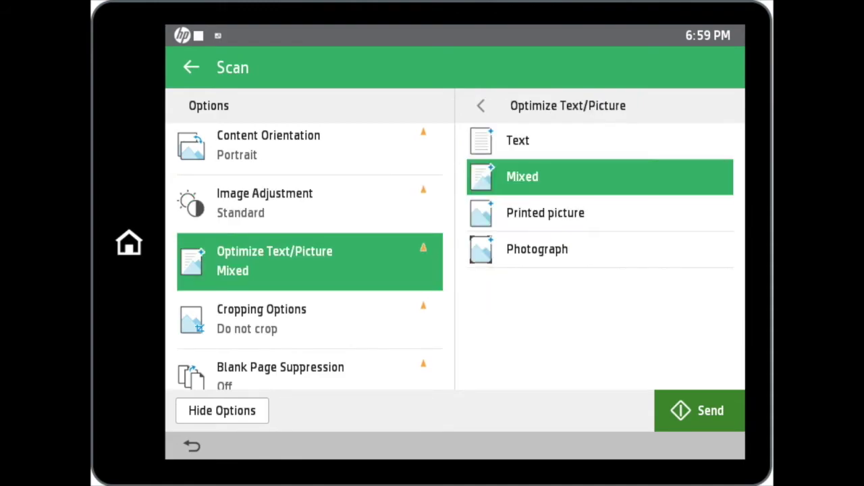
pyautogui.click(270, 318)
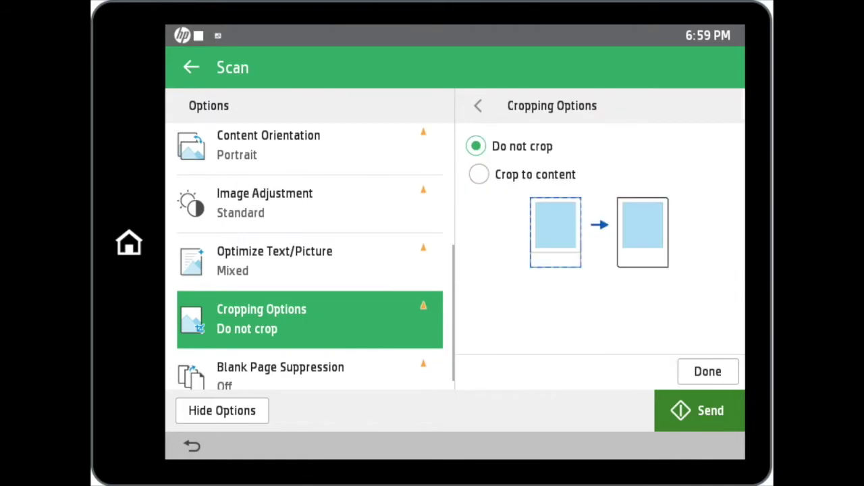
pyautogui.click(270, 360)
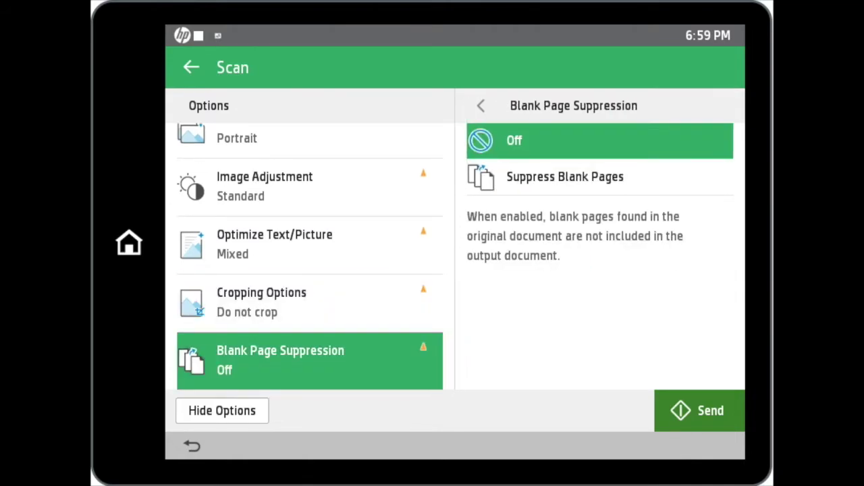
pyautogui.click(222, 411)
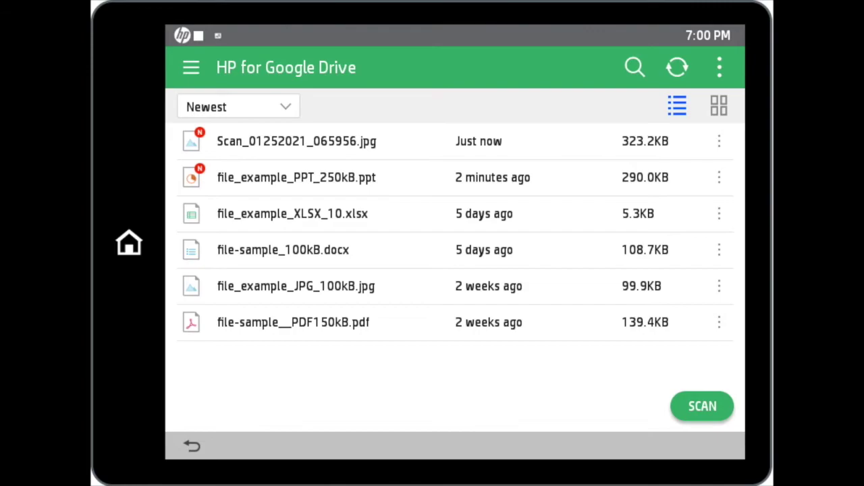
pyautogui.click(718, 105)
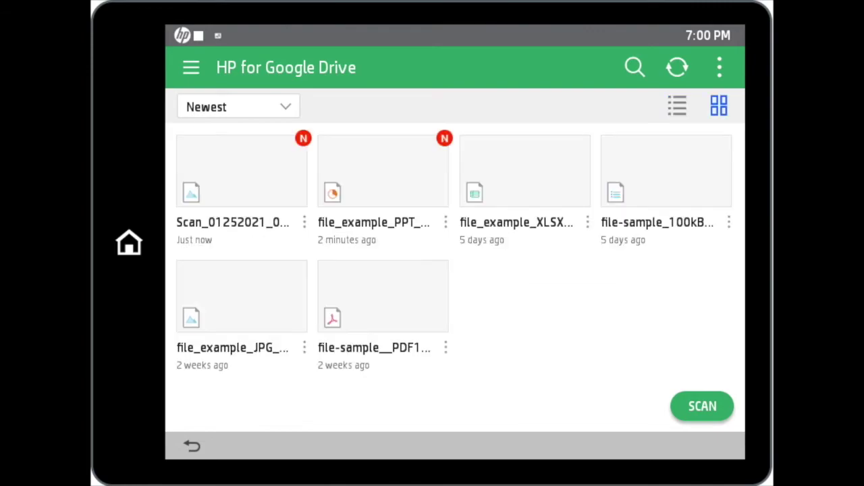
pyautogui.click(678, 106)
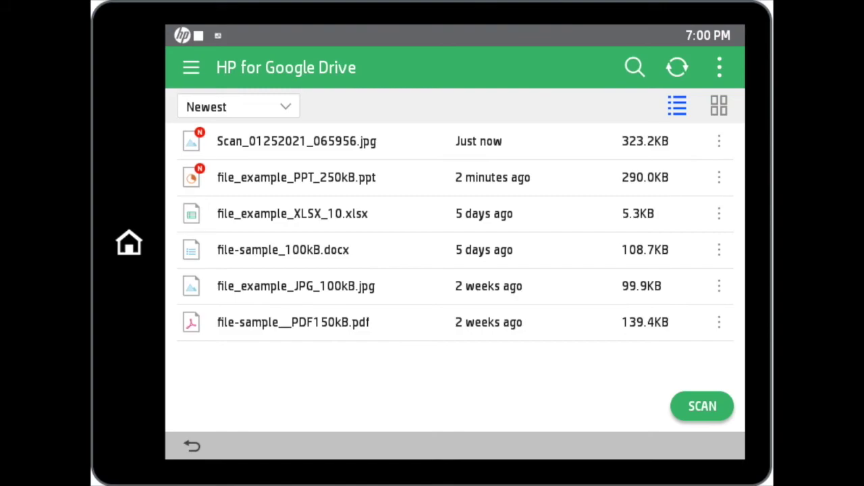
pyautogui.click(719, 141)
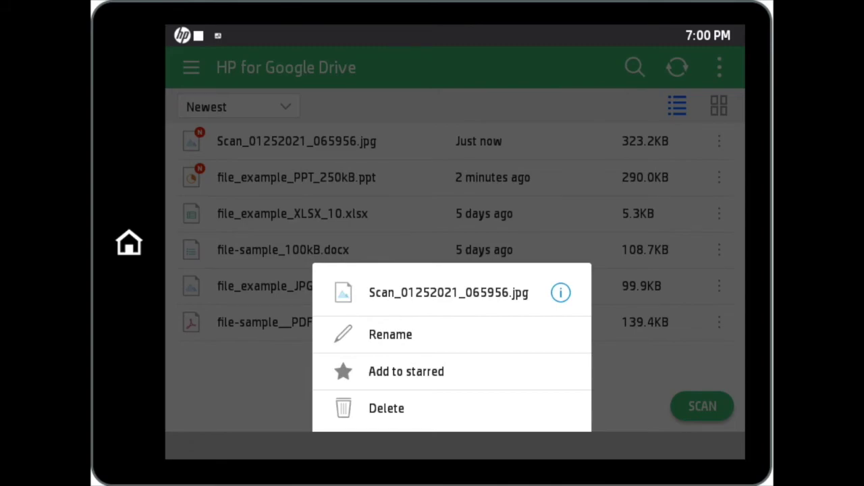
pyautogui.press('Escape')
pyautogui.click(719, 67)
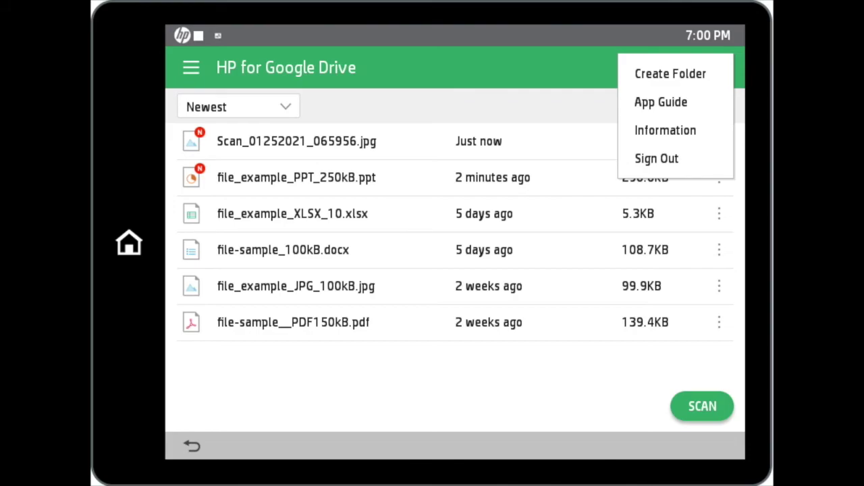
pyautogui.click(671, 74)
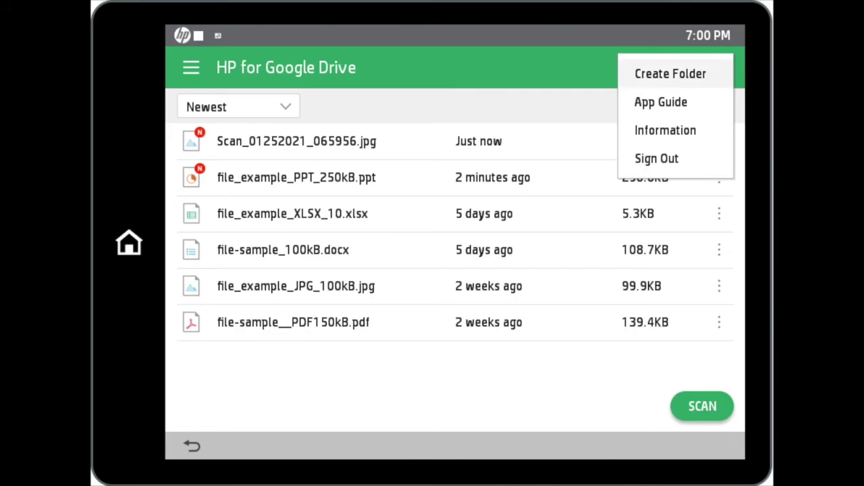
pyautogui.press('Escape')
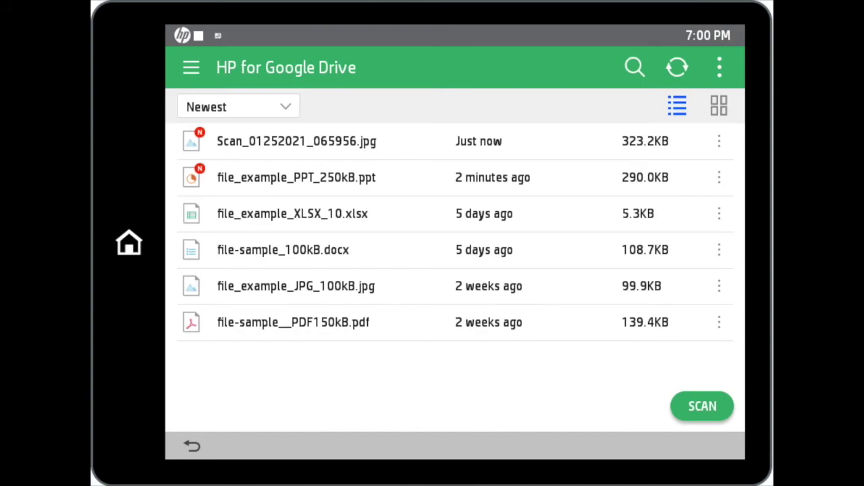
pyautogui.click(635, 67)
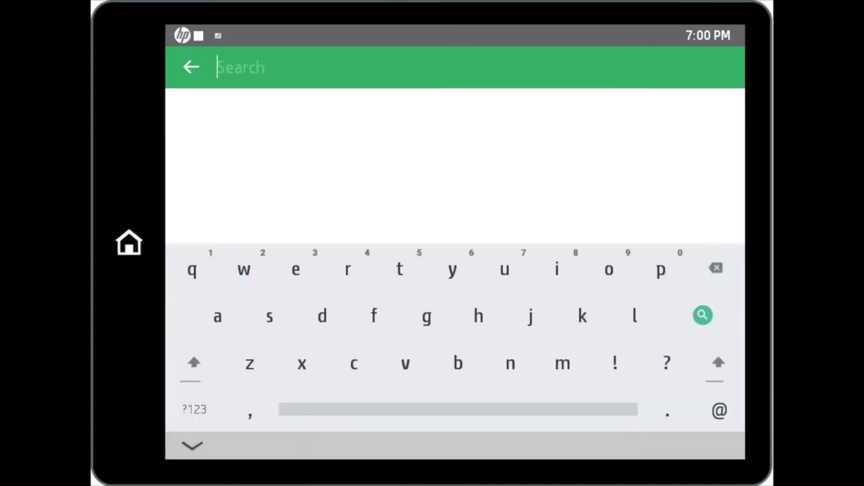
# Search for 'sample', open file-sample_100kB.docx from the results, and print one copy.
pyautogui.click(269, 316)
pyautogui.write('amp')
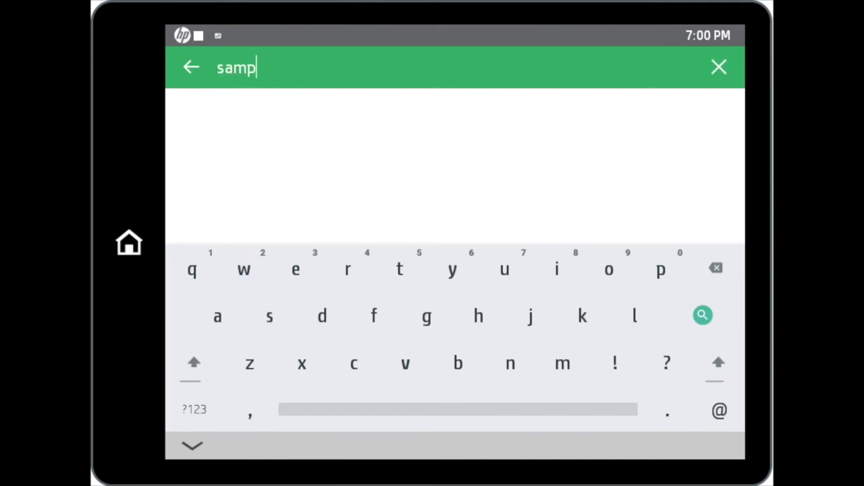
pyautogui.write('le')
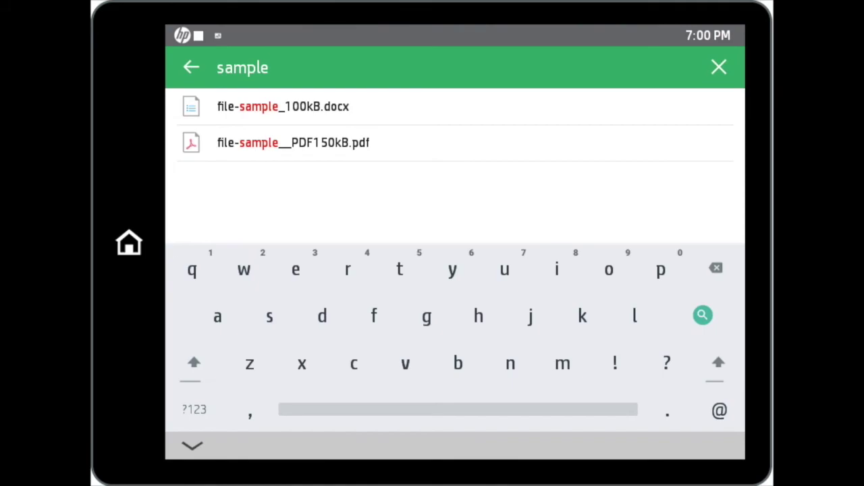
pyautogui.click(283, 107)
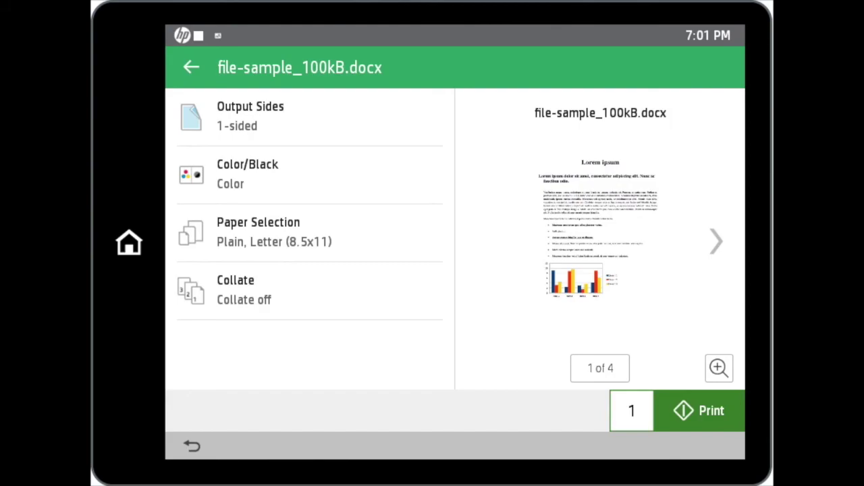
pyautogui.click(699, 410)
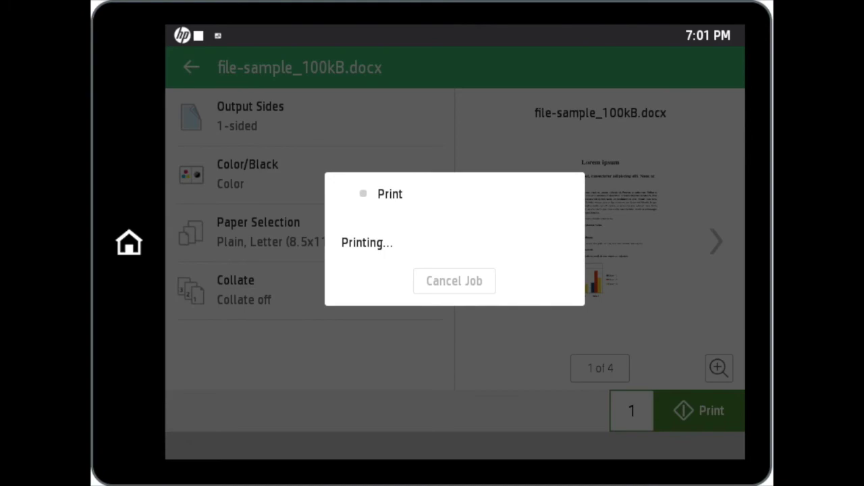